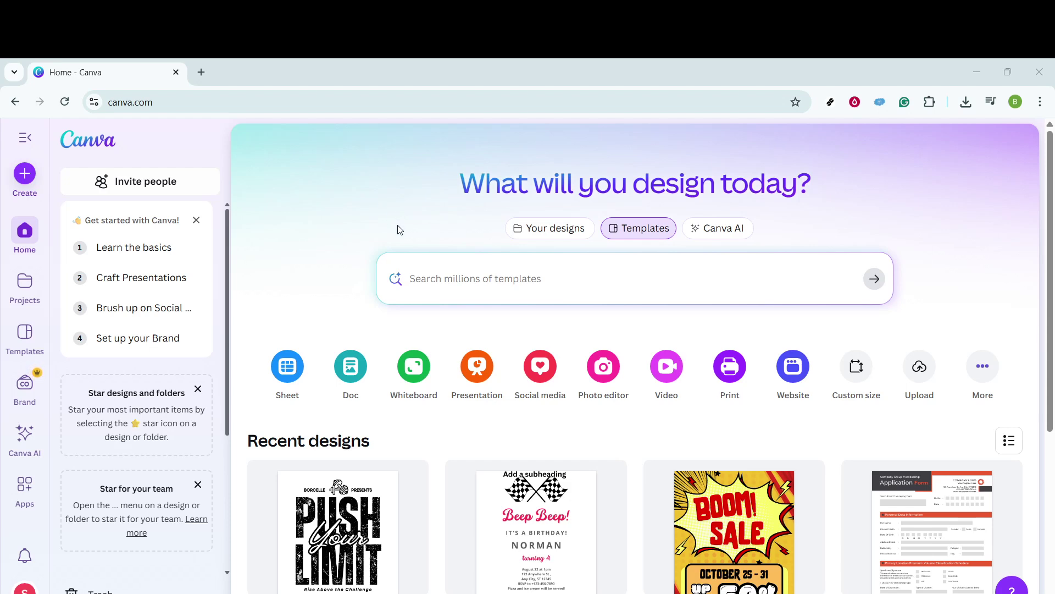
- Search the template library for "greeting card"
{"action": "left_click", "coordinate": [449, 275]}
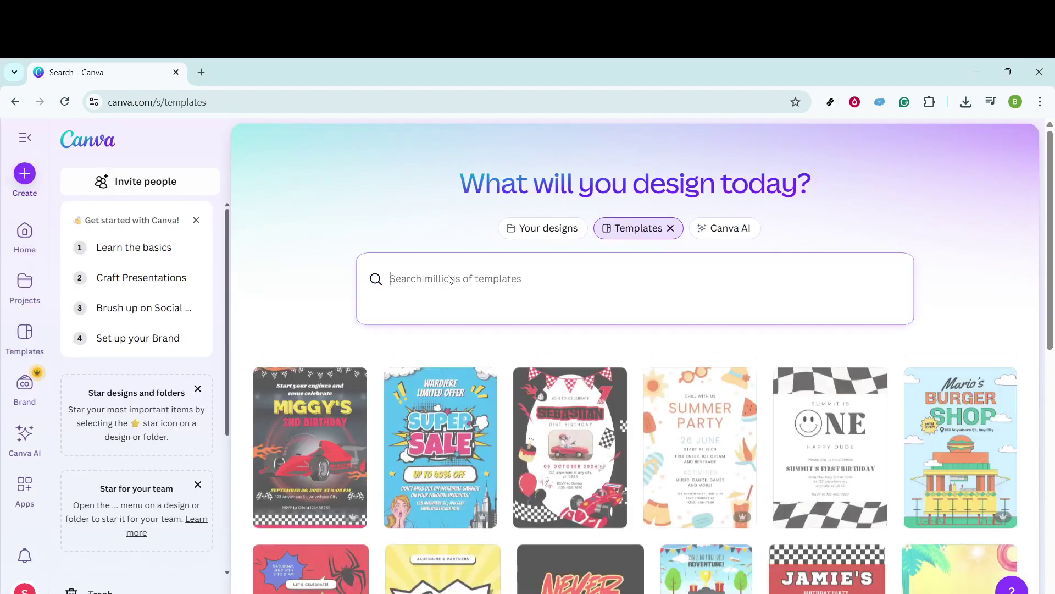
{"action": "type", "text": "greeti"}
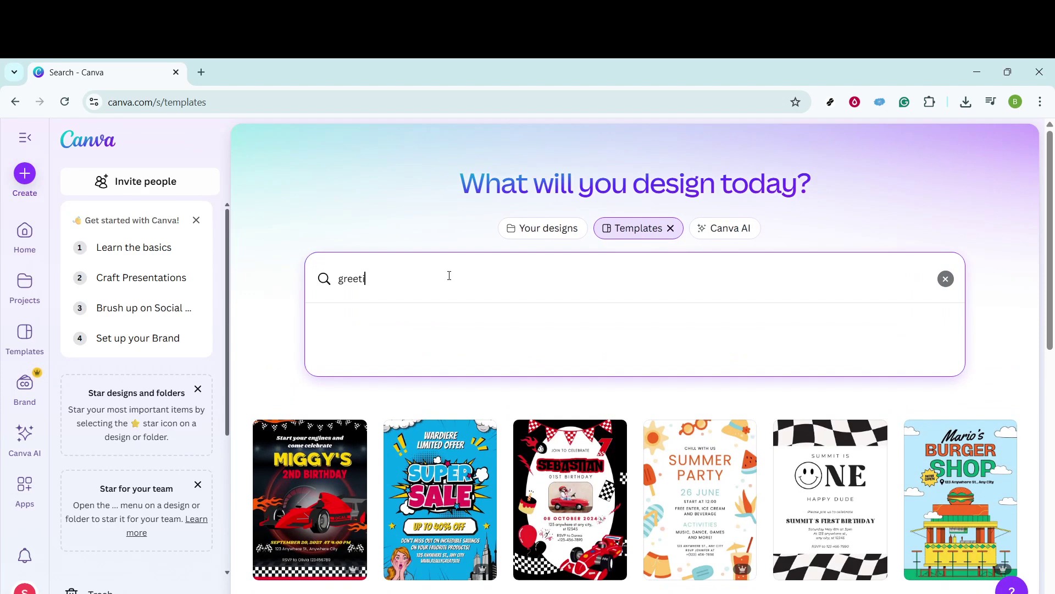
{"action": "type", "text": "ng card"}
{"action": "key", "text": "Return"}
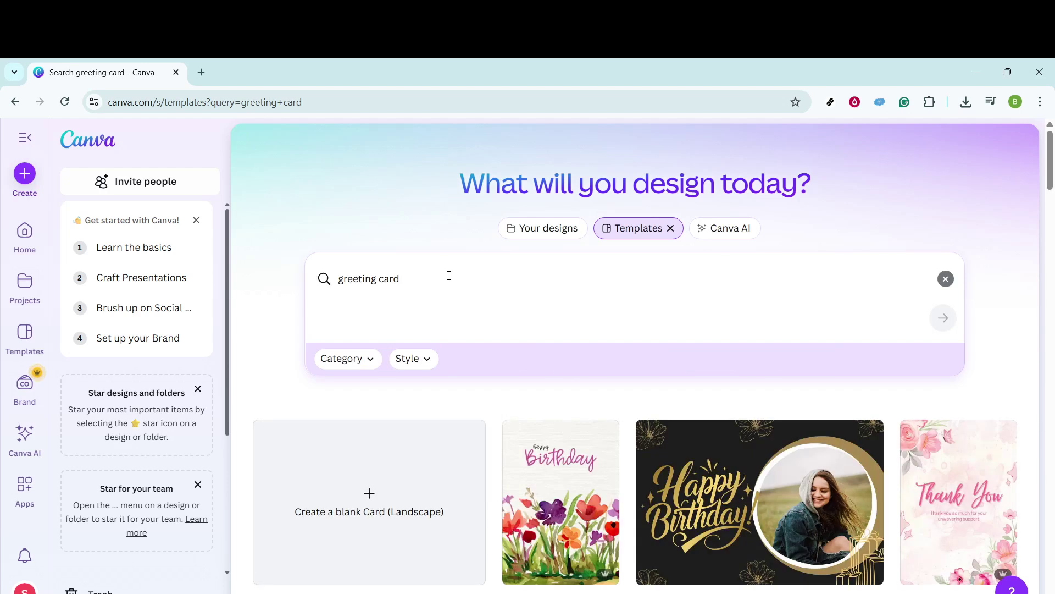
- Open the Red White Simple Valentine's Day Greeting Card template for customizing and dismiss the resize tip
{"action": "scroll", "coordinate": [853, 297], "scroll_direction": "down", "scroll_amount": 4}
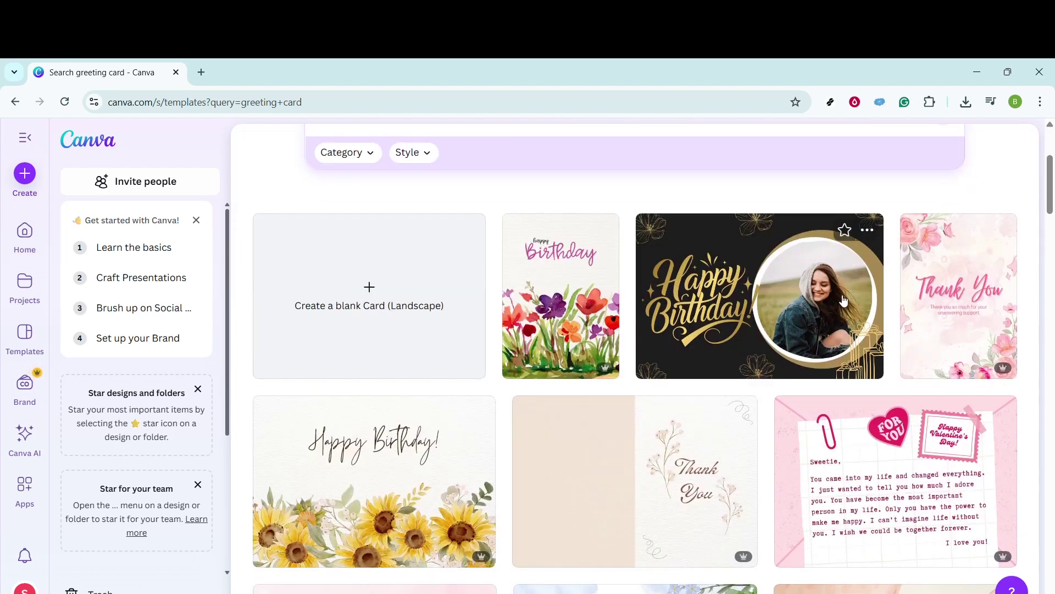
{"action": "scroll", "coordinate": [841, 297], "scroll_direction": "down", "scroll_amount": 4}
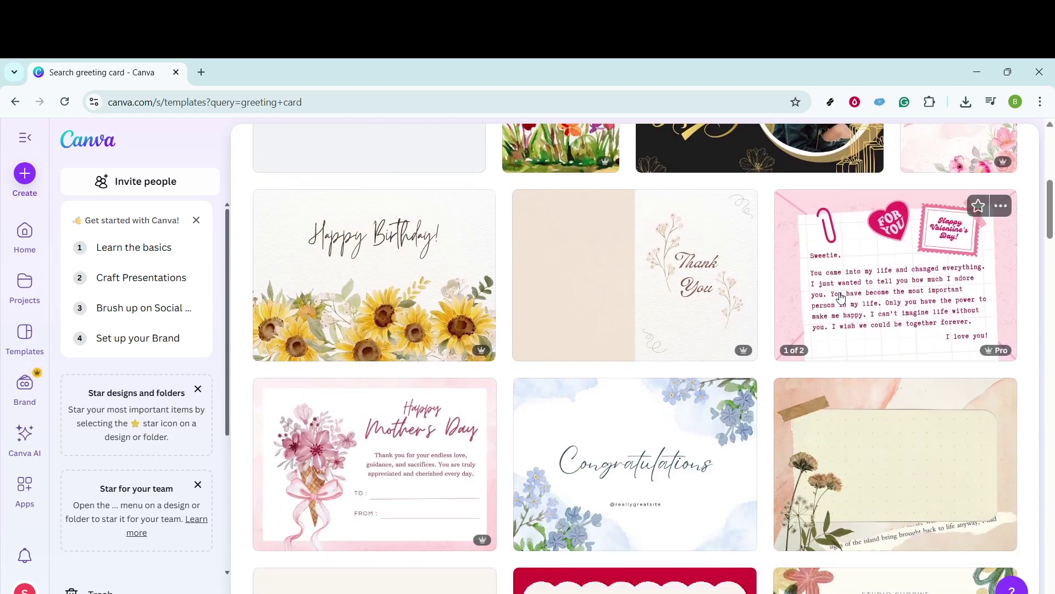
{"action": "scroll", "coordinate": [840, 297], "scroll_direction": "down", "scroll_amount": 4}
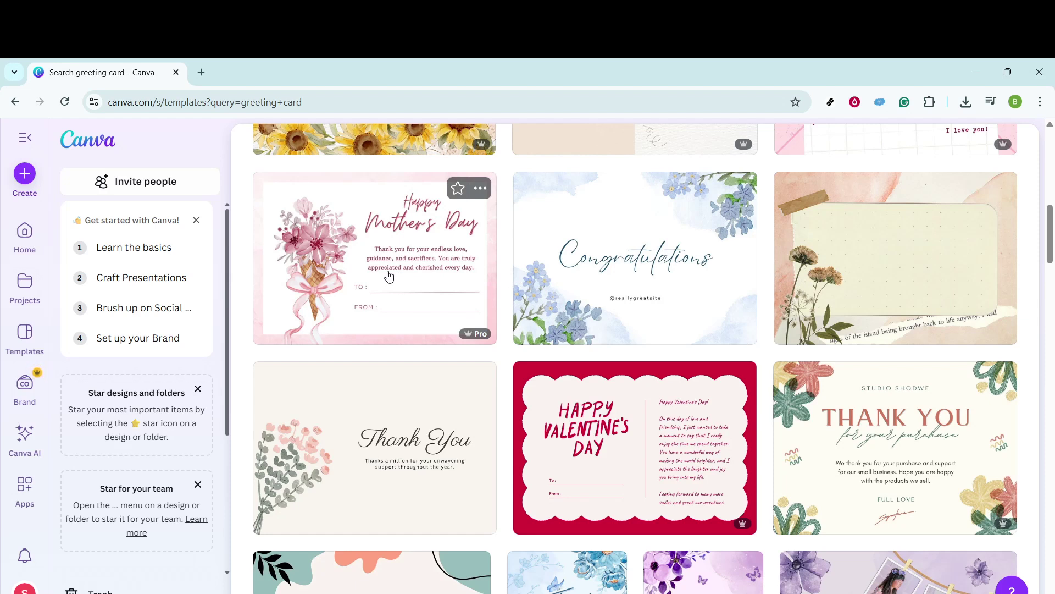
{"action": "scroll", "coordinate": [389, 276], "scroll_direction": "down", "scroll_amount": 4}
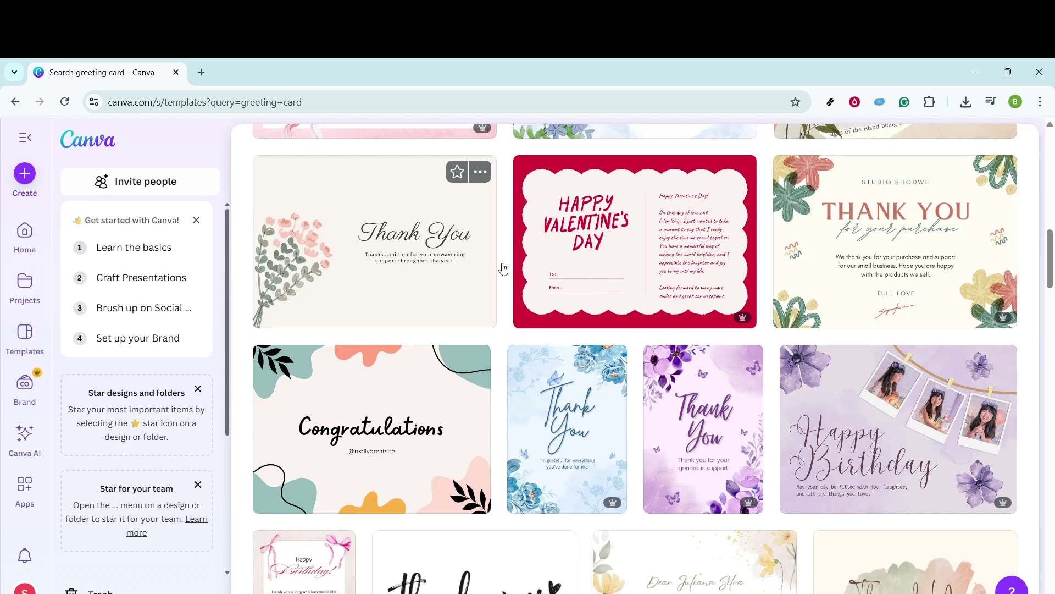
{"action": "left_click", "coordinate": [608, 268]}
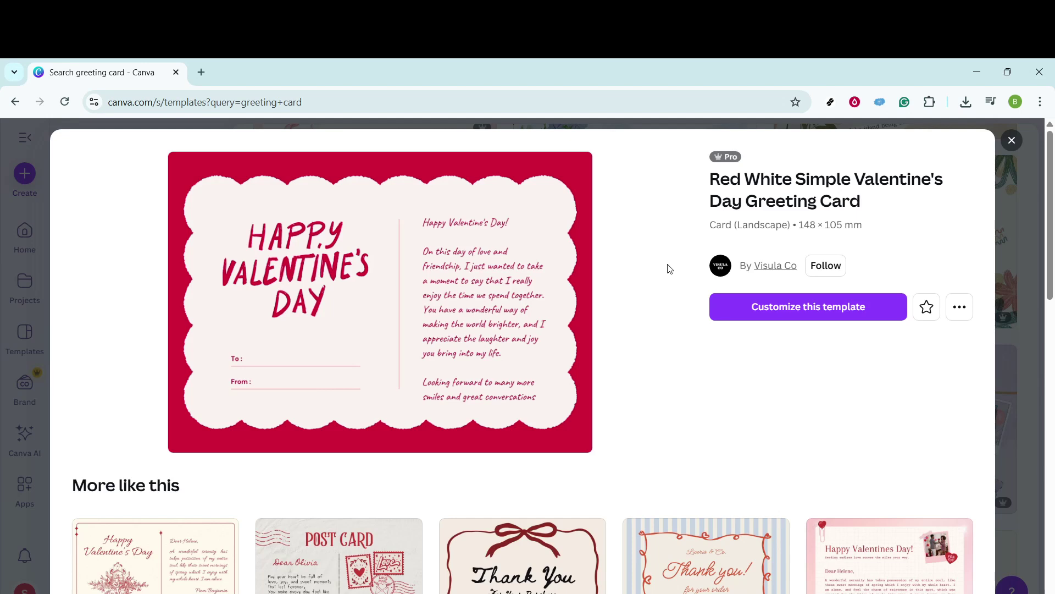
{"action": "left_click", "coordinate": [863, 307]}
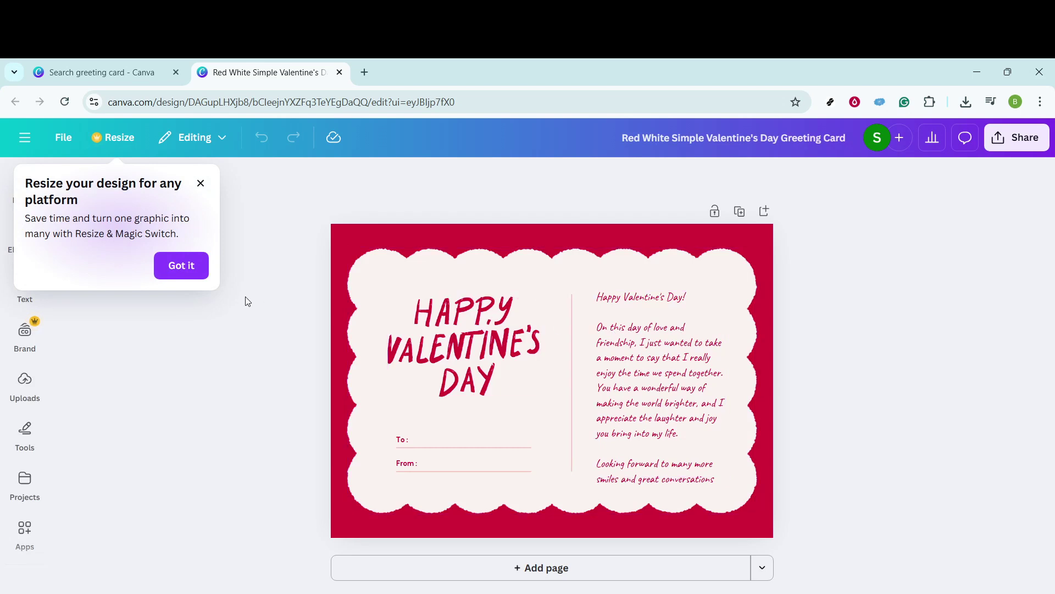
{"action": "left_click", "coordinate": [197, 269]}
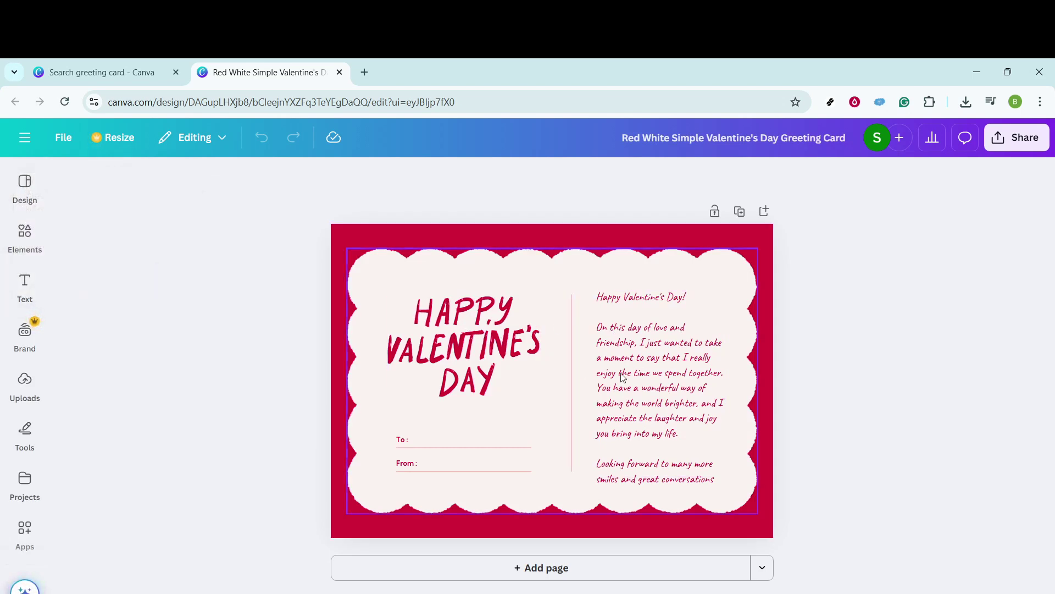
- Open the Valentine's message paragraph beside the card's dividing line for text editing
{"action": "left_click", "coordinate": [665, 378]}
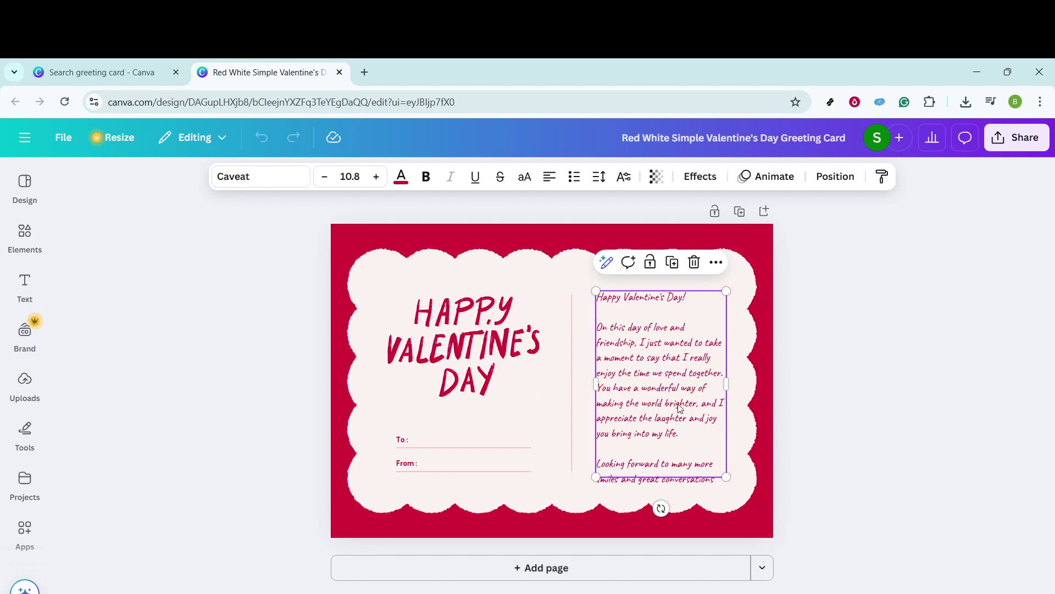
{"action": "scroll", "coordinate": [769, 552], "scroll_direction": "up", "scroll_amount": 5}
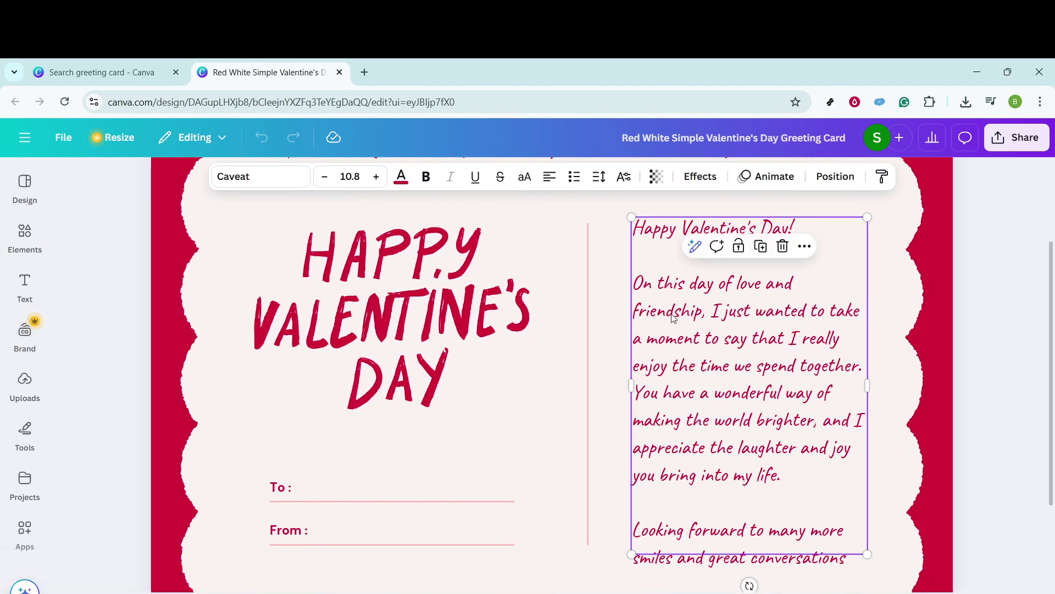
{"action": "double_click", "coordinate": [662, 295]}
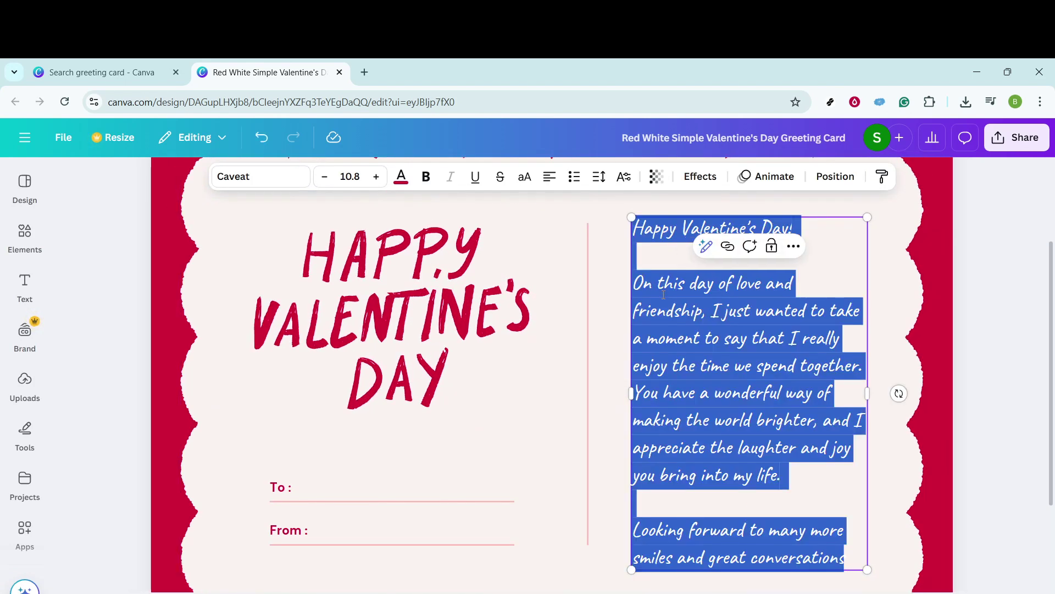
- Browse the default text styles, text apps and font combinations available for the card, and return to the full card view
{"action": "left_click", "coordinate": [25, 282]}
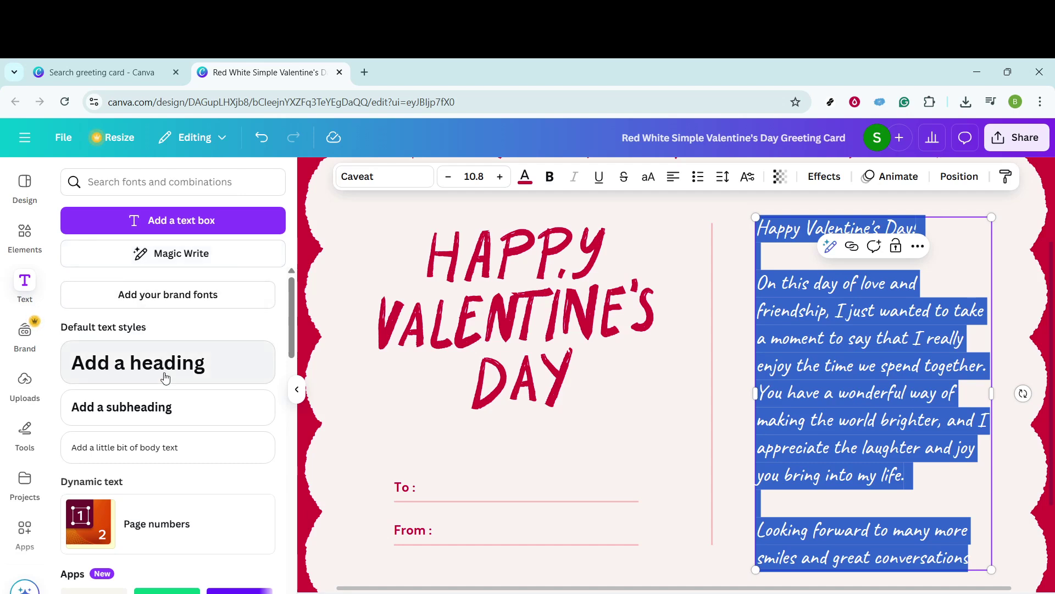
{"action": "scroll", "coordinate": [184, 379], "scroll_direction": "down", "scroll_amount": 5}
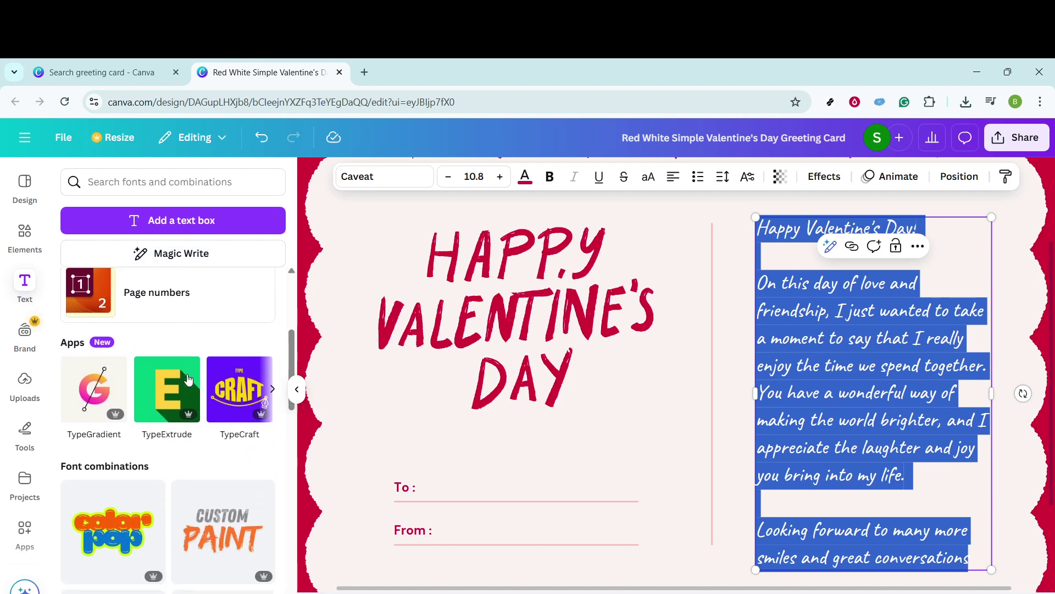
{"action": "scroll", "coordinate": [187, 379], "scroll_direction": "down", "scroll_amount": 5}
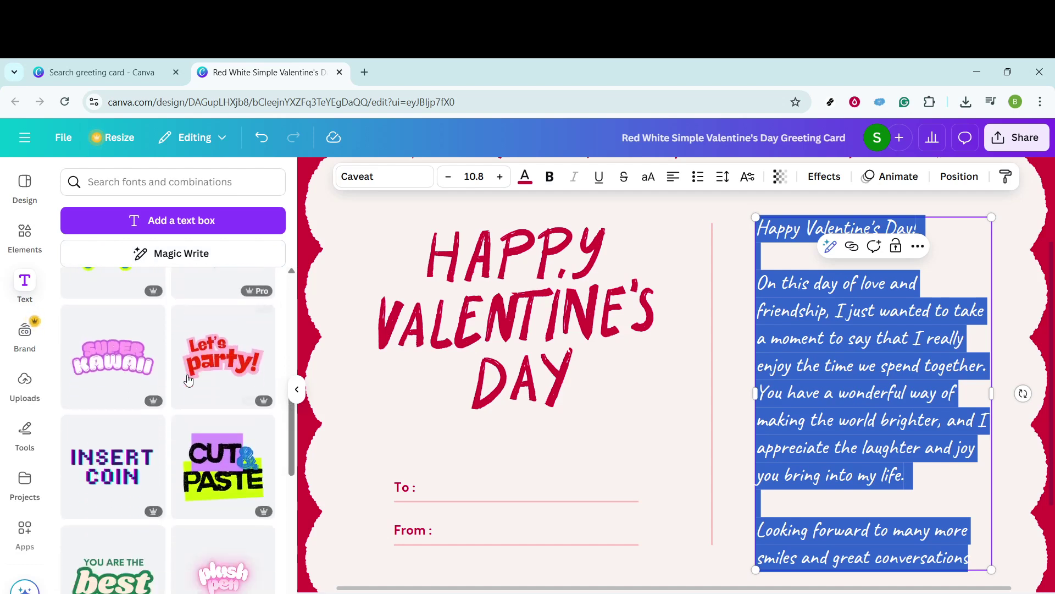
{"action": "scroll", "coordinate": [192, 377], "scroll_direction": "down", "scroll_amount": 5}
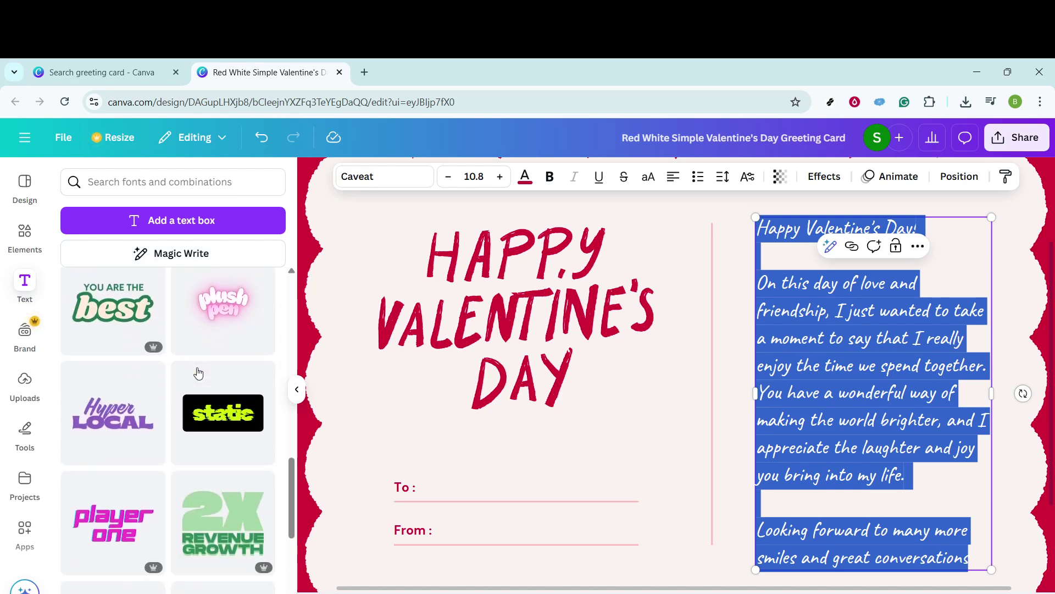
{"action": "scroll", "coordinate": [199, 373], "scroll_direction": "up", "scroll_amount": 5}
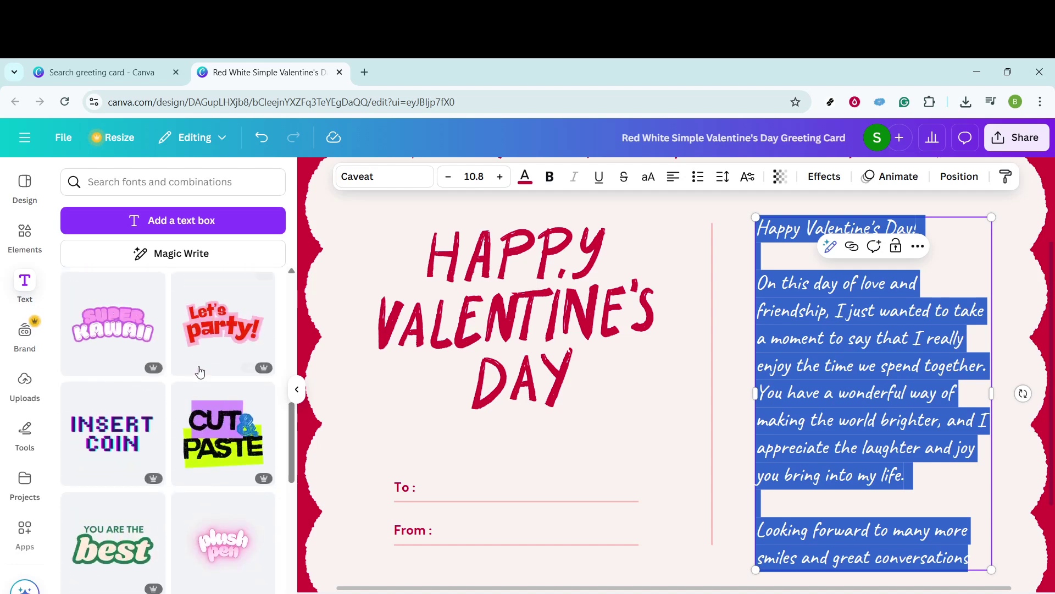
{"action": "scroll", "coordinate": [201, 371], "scroll_direction": "up", "scroll_amount": 5}
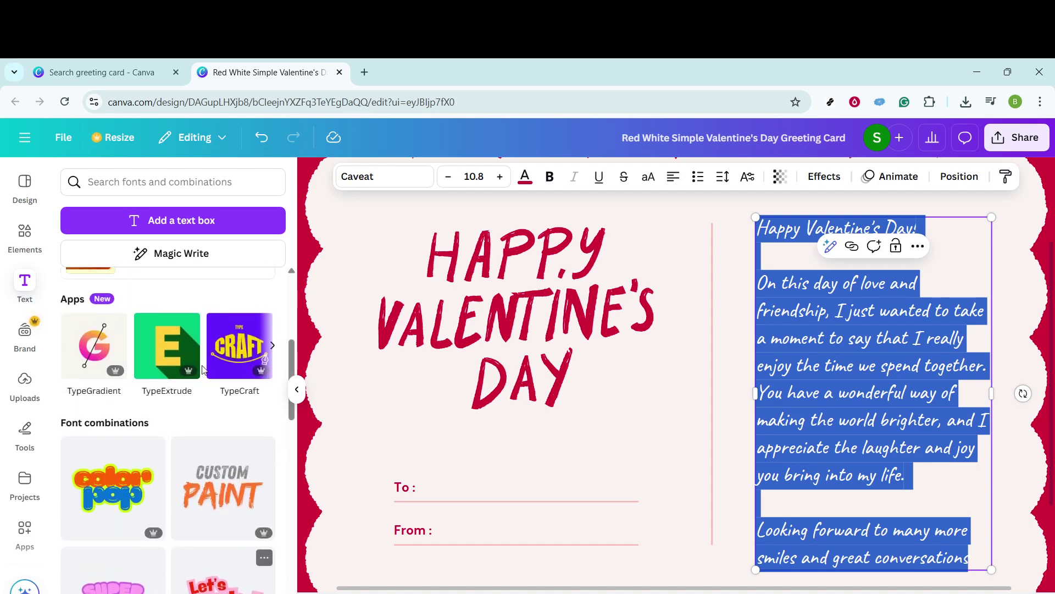
{"action": "scroll", "coordinate": [202, 369], "scroll_direction": "up", "scroll_amount": 5}
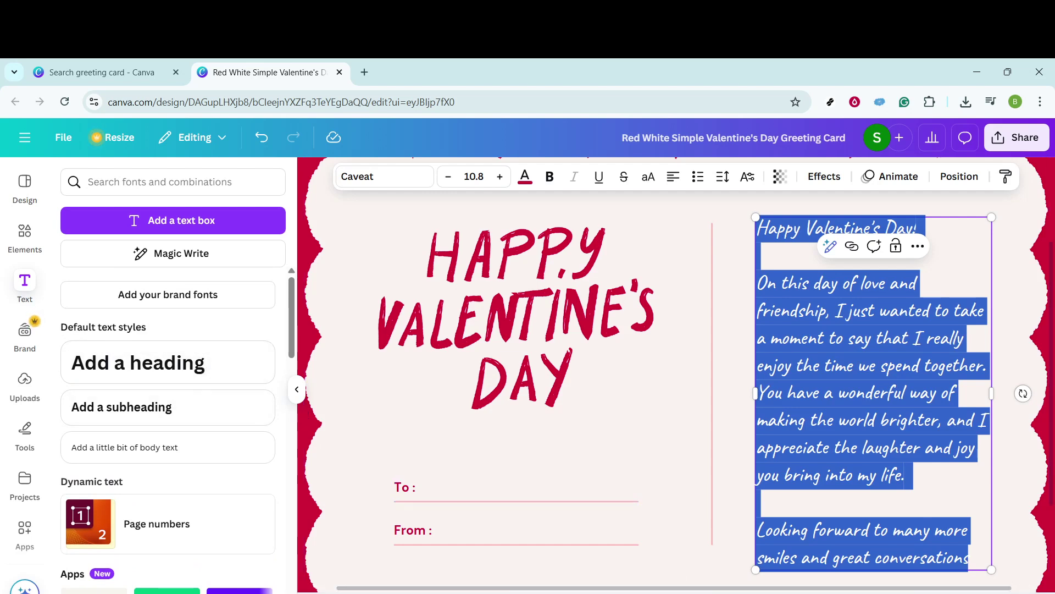
{"action": "key", "text": "ctrl+minus"}
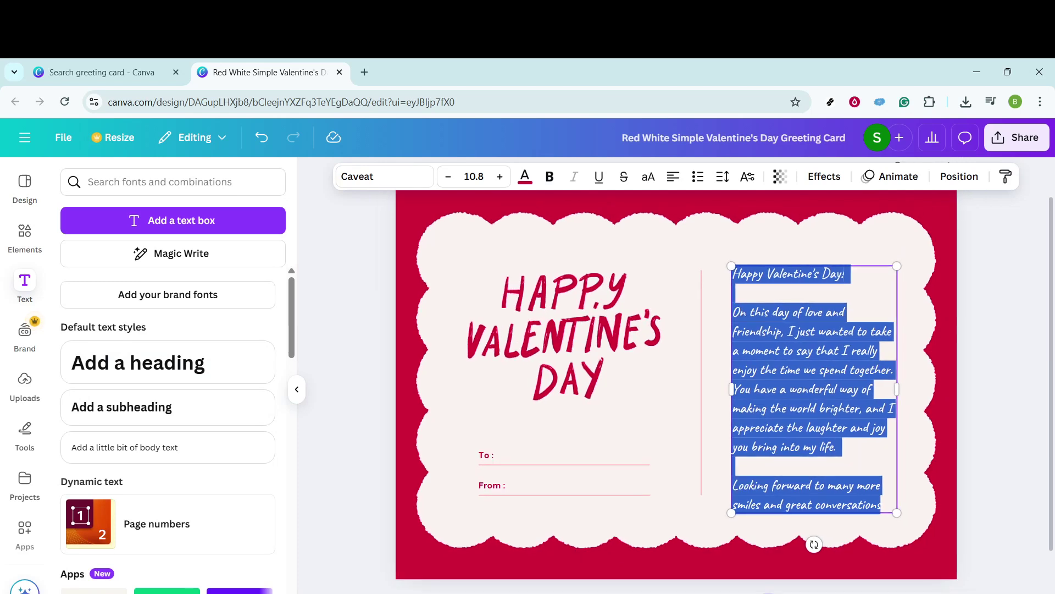
{"action": "key", "text": "ctrl+minus"}
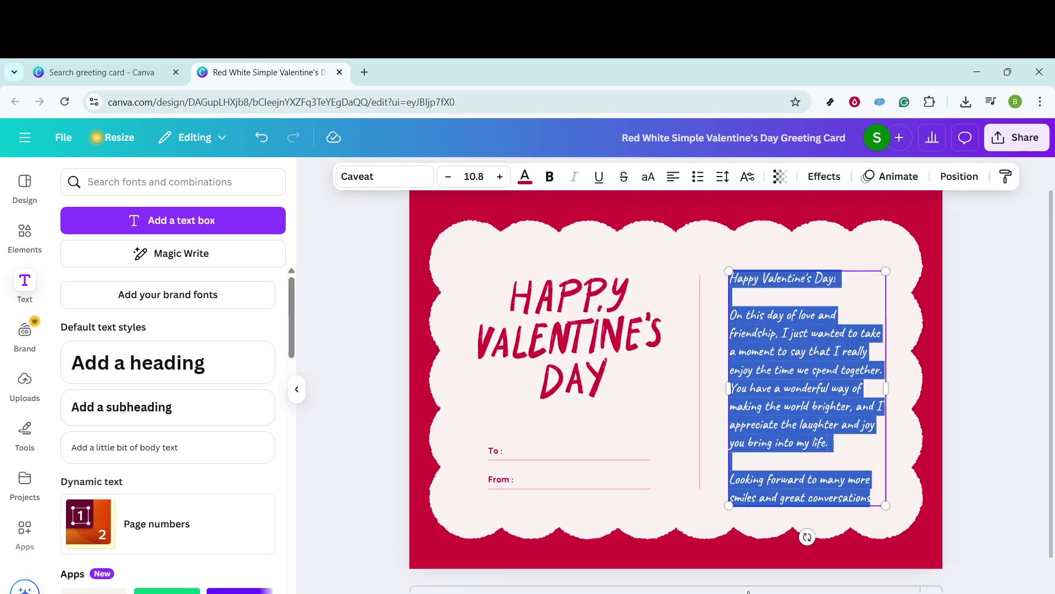
{"action": "left_click", "coordinate": [353, 301]}
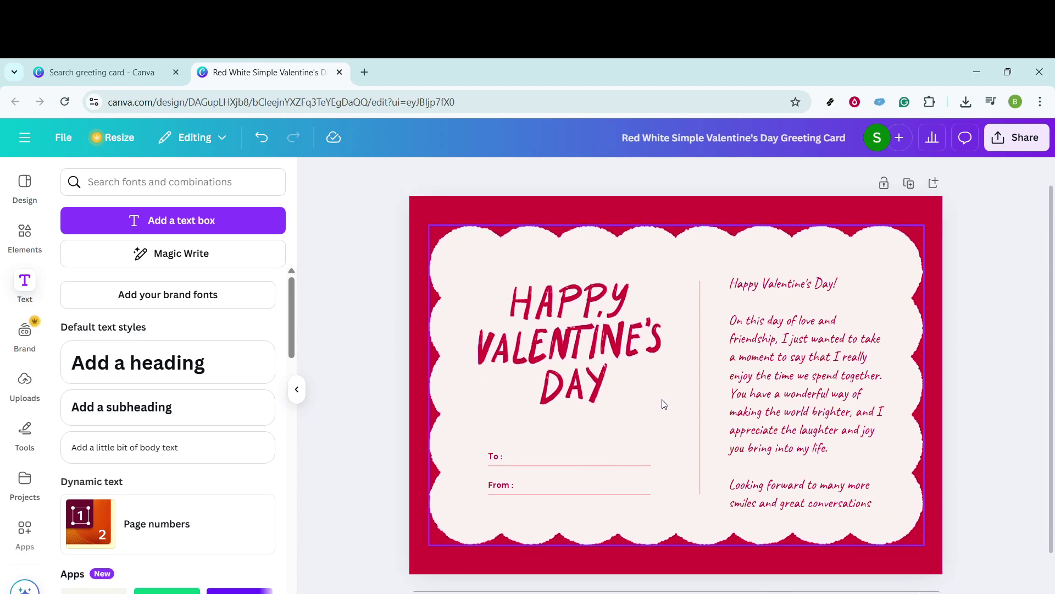
{"action": "scroll", "coordinate": [663, 404], "scroll_direction": "up", "scroll_amount": 1}
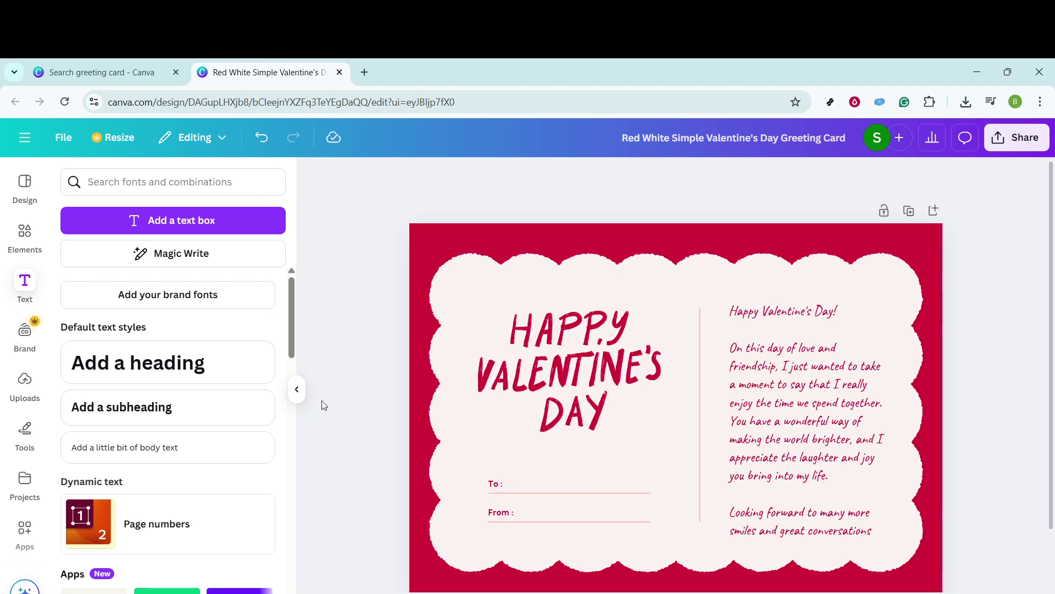
{"action": "left_click", "coordinate": [297, 390]}
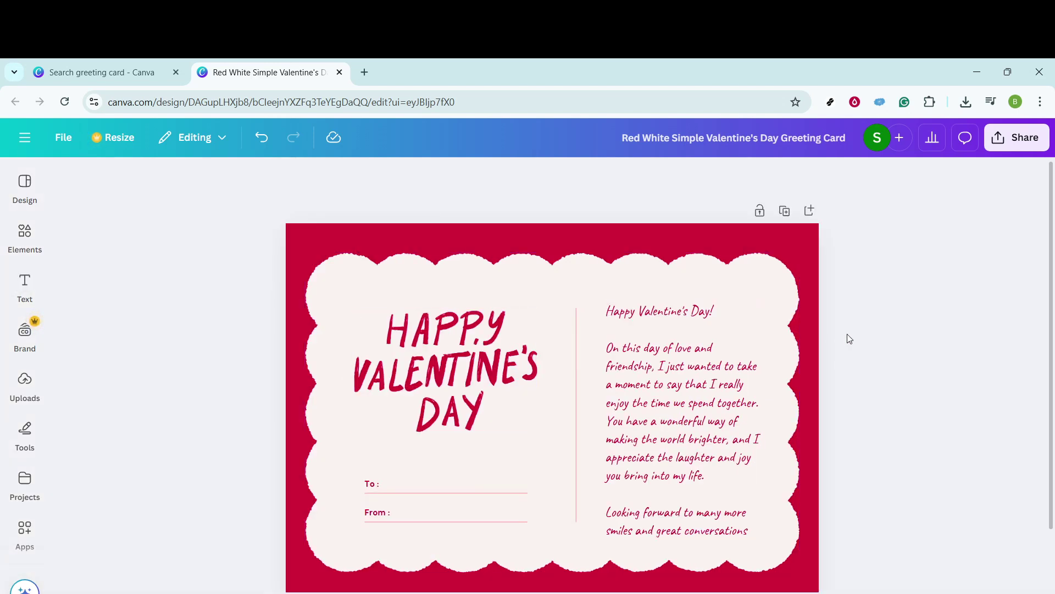
- Open the card's download options and choose PNG as the file type
{"action": "scroll", "coordinate": [859, 330], "scroll_direction": "down", "scroll_amount": 1}
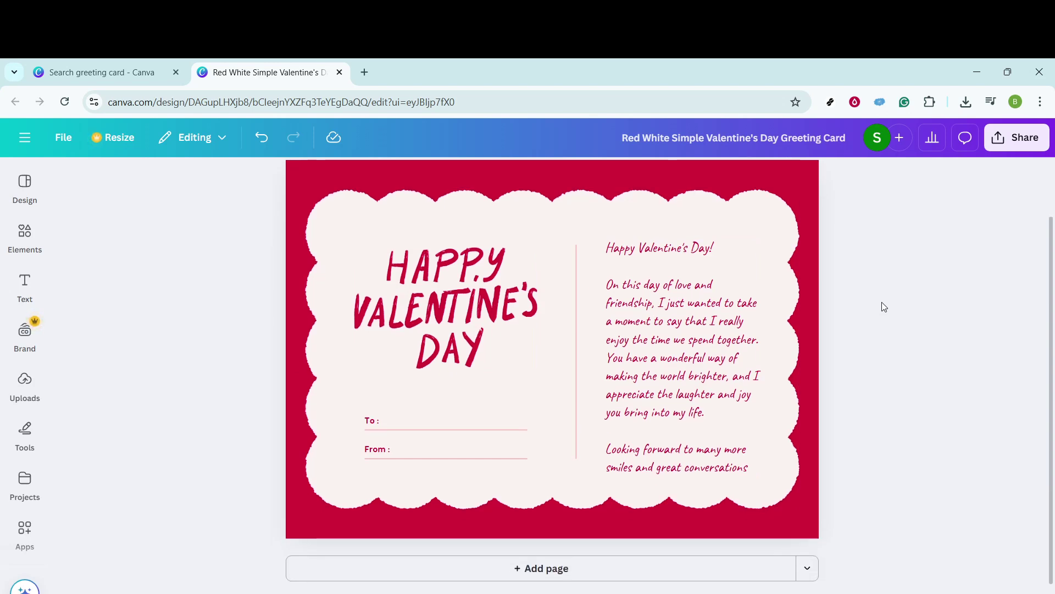
{"action": "left_click", "coordinate": [1027, 138]}
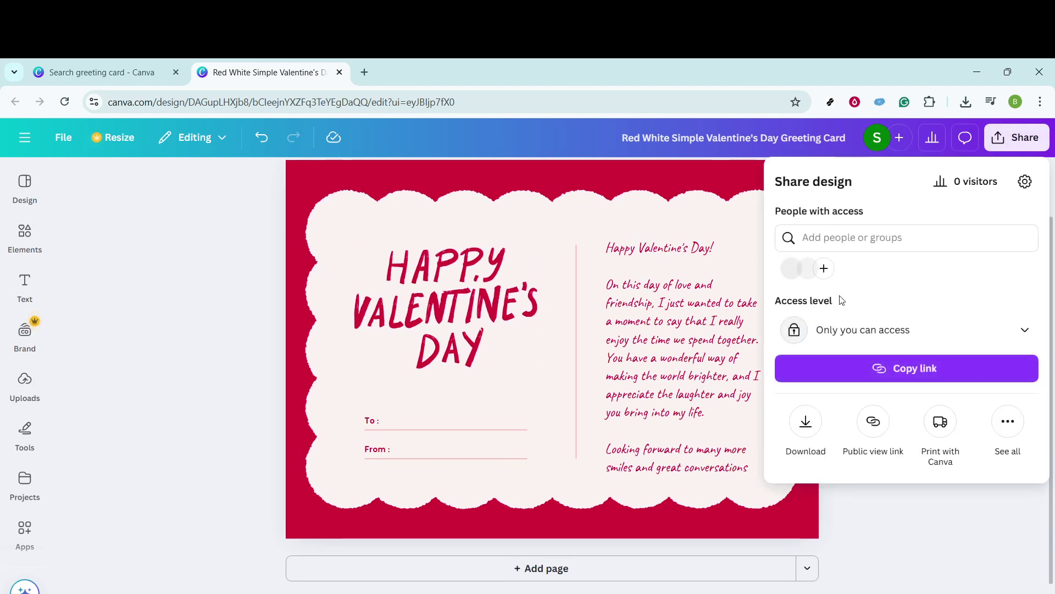
{"action": "left_click", "coordinate": [806, 422]}
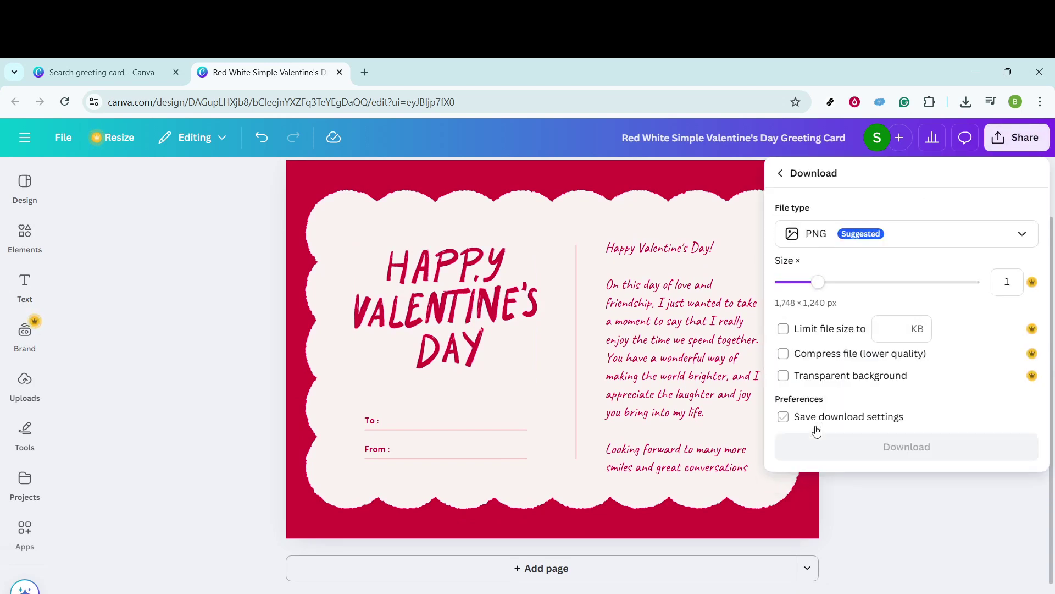
{"action": "left_click", "coordinate": [1014, 236]}
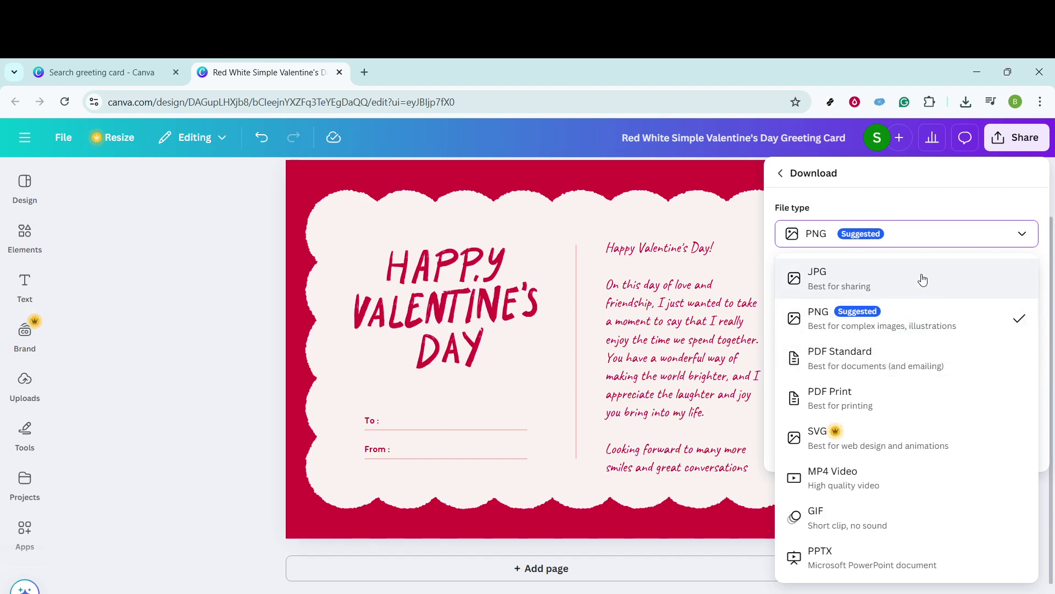
{"action": "left_click", "coordinate": [931, 321]}
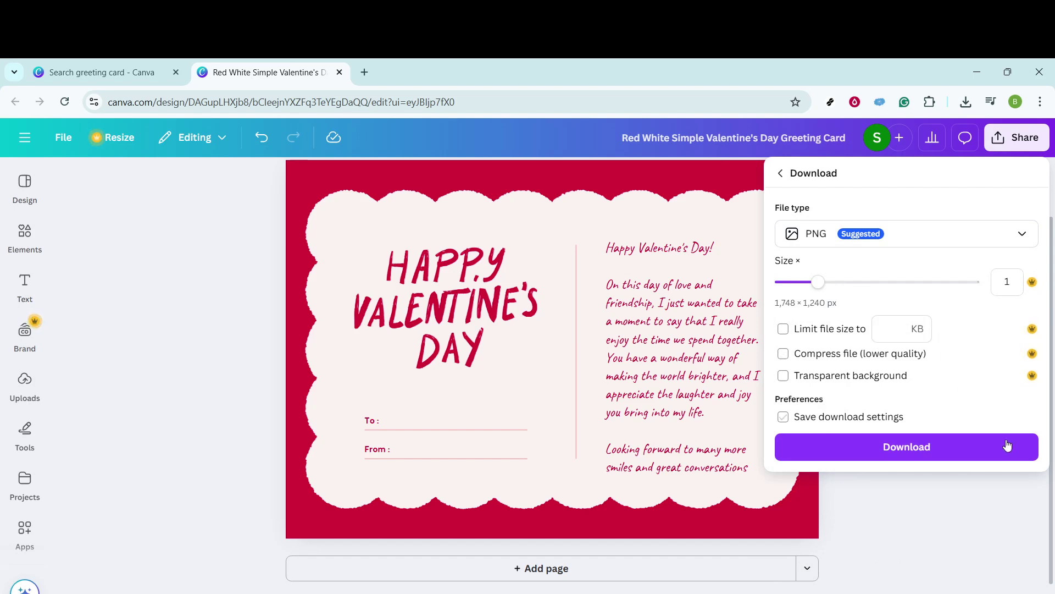